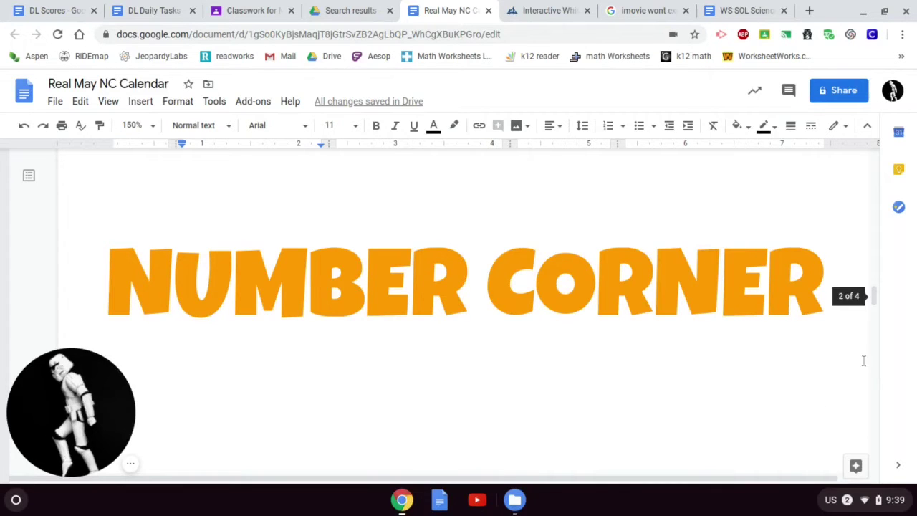
Step: Scroll the calendar table down to the empty 5/12 row, then bring up the May calendar grid page
{"action": "left_click_drag", "start_coordinate": [872, 293], "coordinate": [878, 158]}
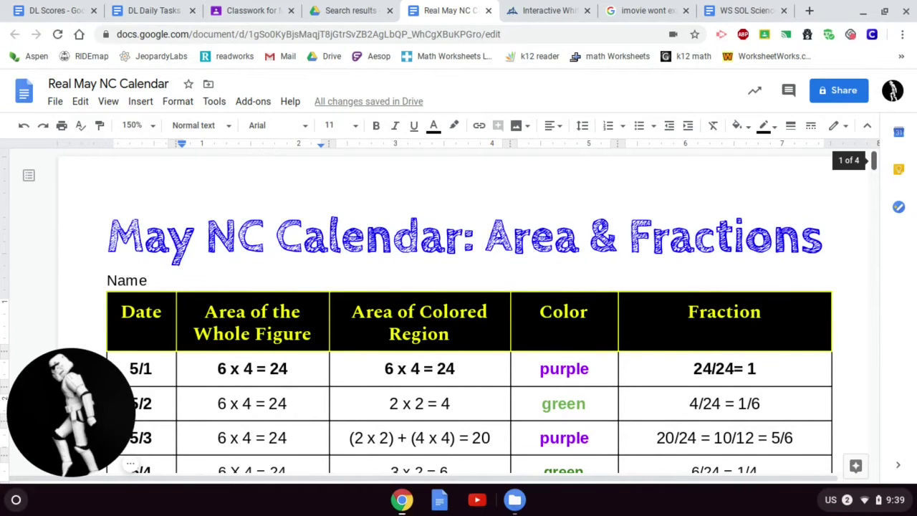
{"action": "left_click_drag", "start_coordinate": [874, 160], "coordinate": [879, 200]}
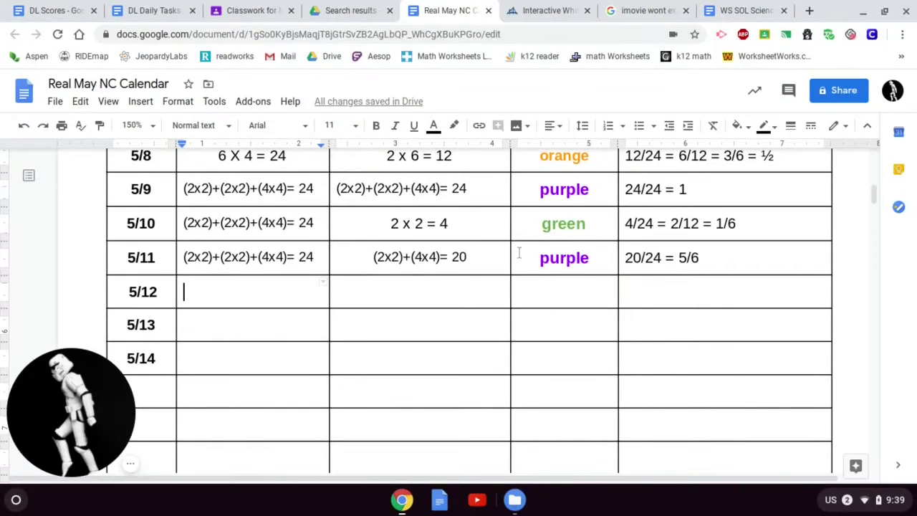
{"action": "left_click", "coordinate": [548, 10]}
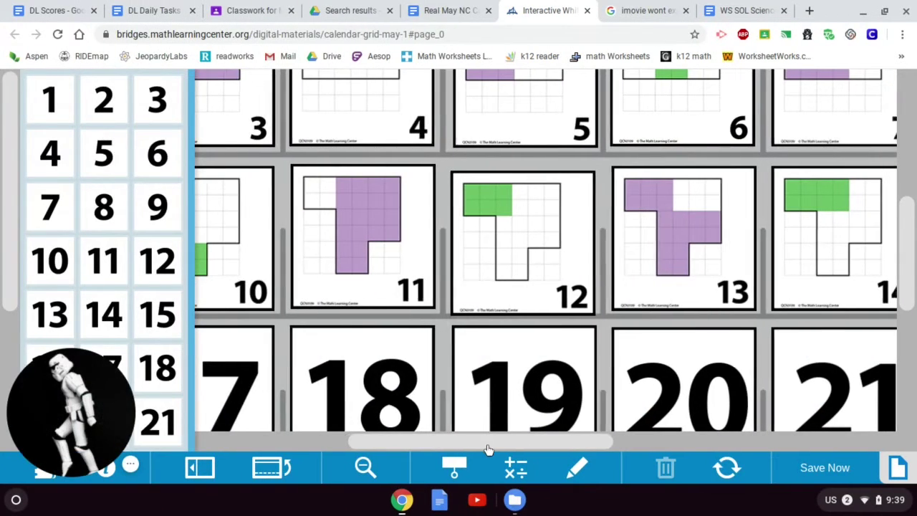
Step: Scroll the grid to card 12 and turn on drawing, then go back to the calendar document
{"action": "left_click_drag", "start_coordinate": [486, 444], "coordinate": [507, 444]}
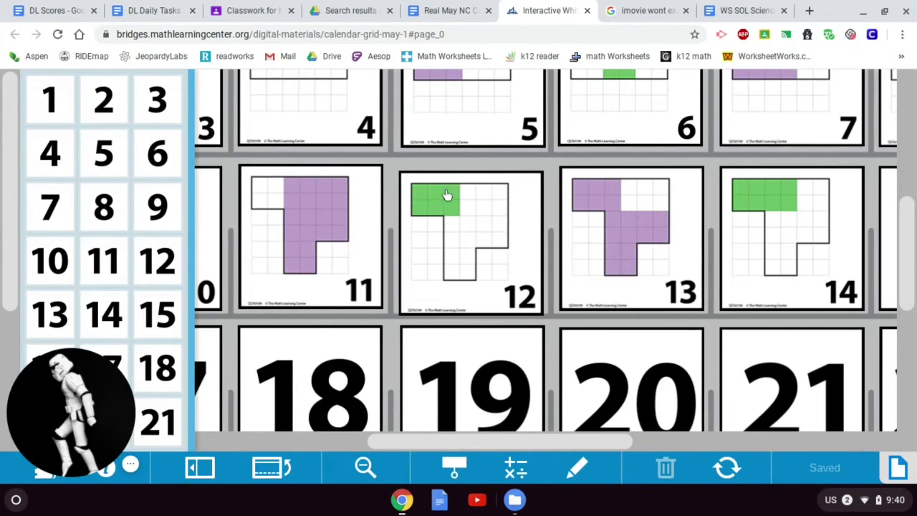
{"action": "left_click", "coordinate": [580, 467]}
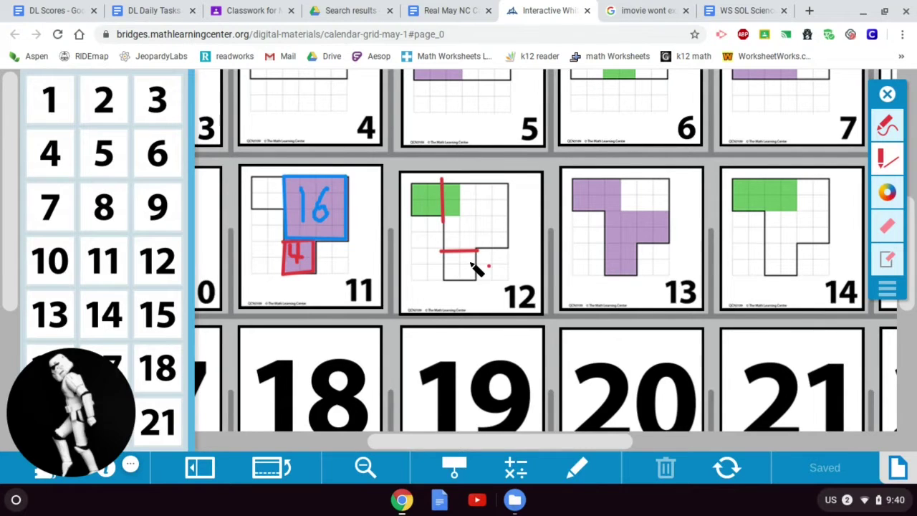
{"action": "left_click", "coordinate": [449, 10]}
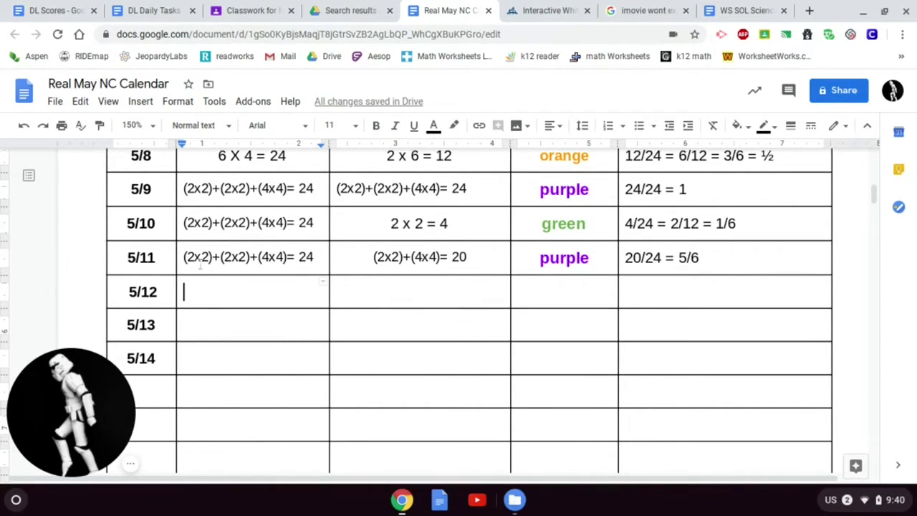
Step: Paste (2x2)+(2x2)+(4x4)= 24 into the 5/12–5/14 rows, then return to the calendar grid
{"action": "type", "text": "(2x2)+(2x2)+(4x4)= 24 (2x2)+(2x2)+(4x4)= 24 (2x2)+(2x2)+(4x4)= 24"}
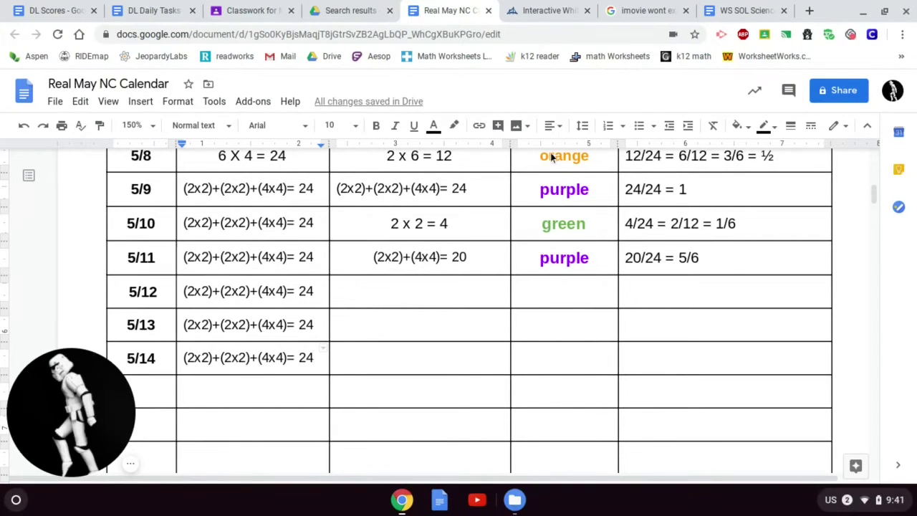
{"action": "key", "text": "ctrl+Tab"}
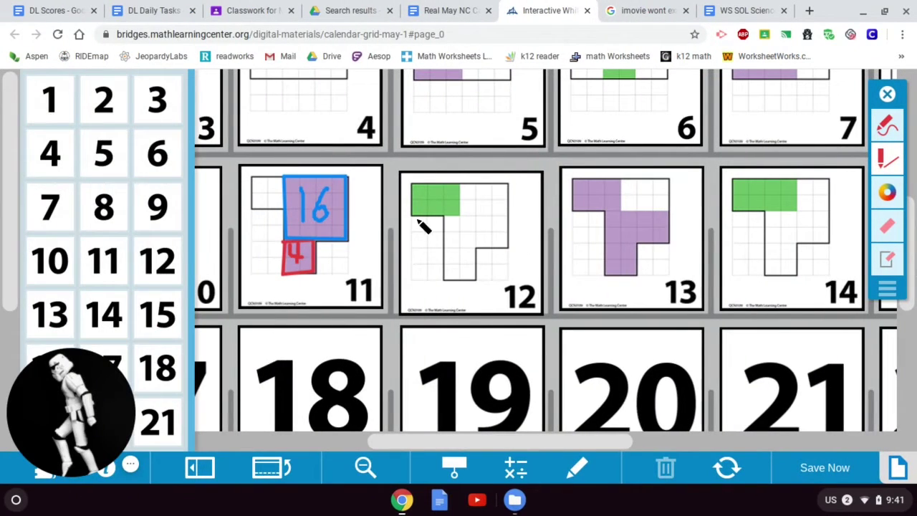
Step: Draw a red line along the bottom of card 12's green rectangle
{"action": "mouse_move", "coordinate": [412, 215]}
{"action": "left_mouse_down"}
{"action": "mouse_move", "coordinate": [461, 215]}
{"action": "mouse_move", "coordinate": [465, 186]}
{"action": "left_mouse_up"}
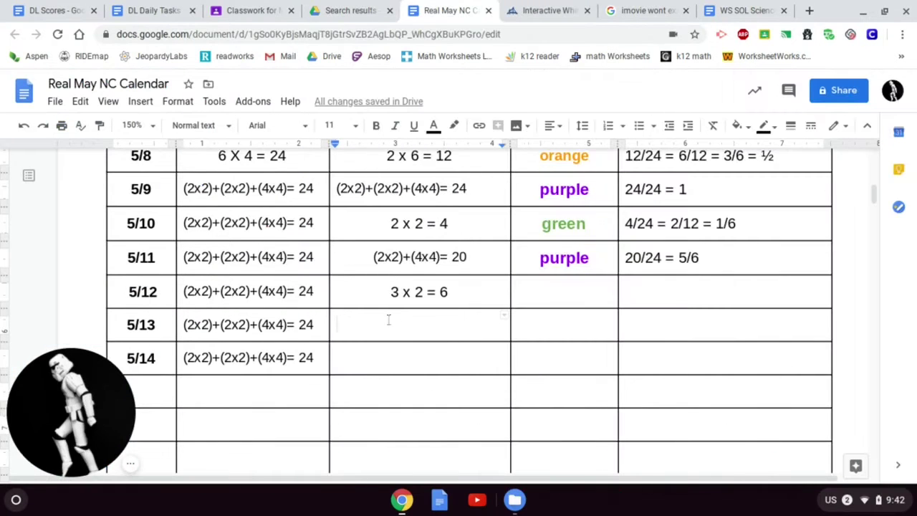
Step: Return to the calendar document, then look back at card 12 on the grid
{"action": "left_click", "coordinate": [387, 317]}
{"action": "left_click", "coordinate": [518, 15]}
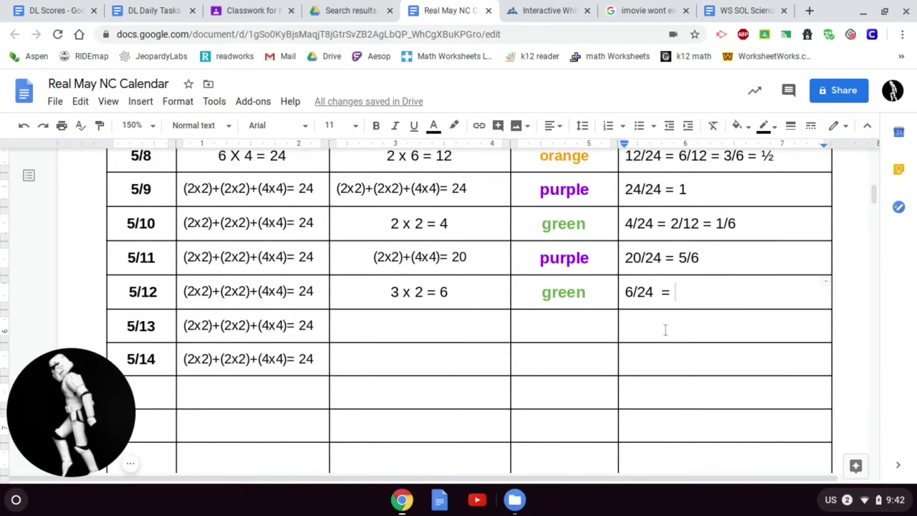
Step: Complete the 5/12 fraction as 6/24 = 1/4, then switch to the grid to study card 13
{"action": "scroll", "coordinate": [663, 330], "scroll_direction": "down", "scroll_amount": 1}
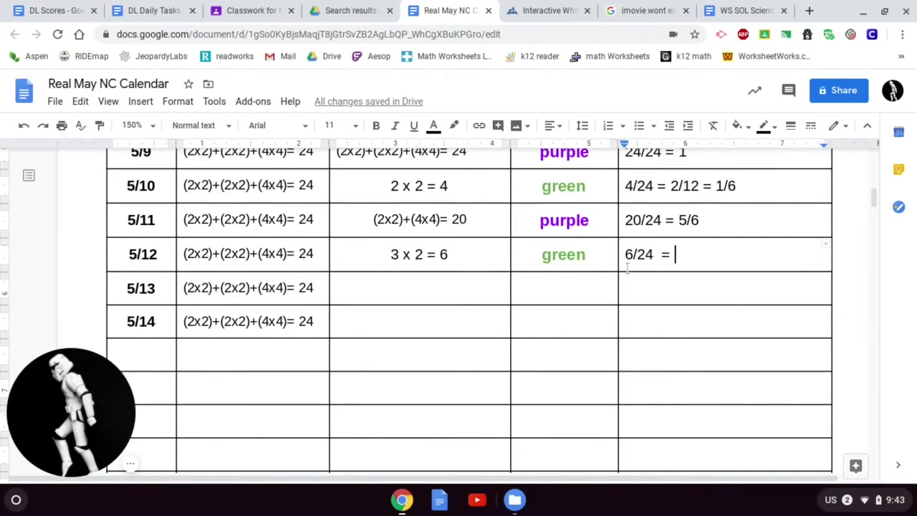
{"action": "type", "text": "1"}
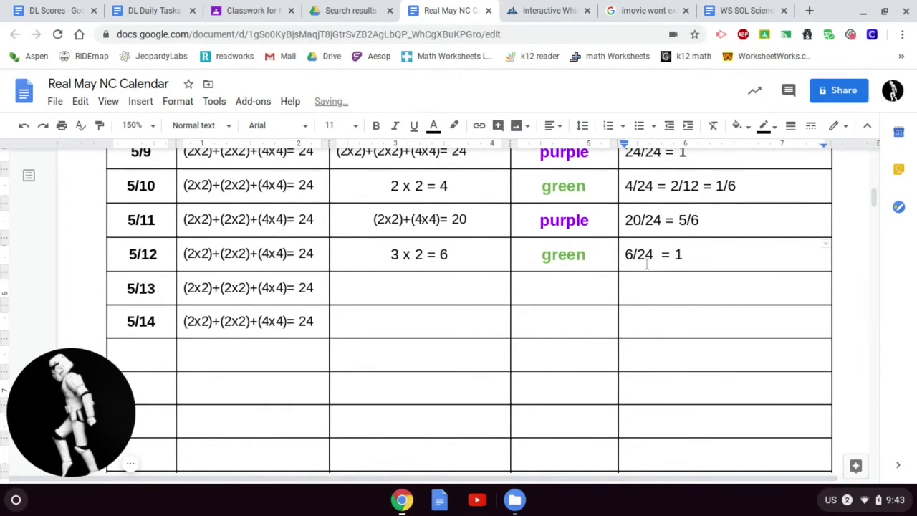
{"action": "type", "text": "/4"}
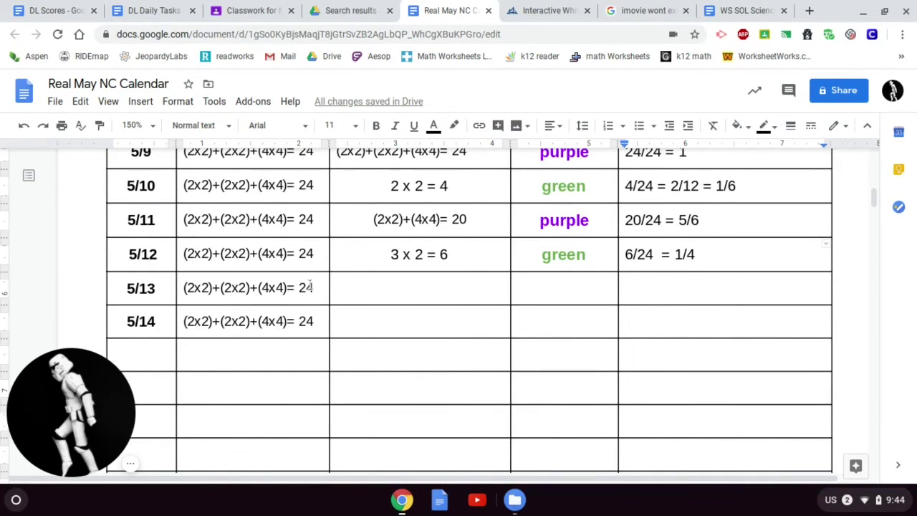
{"action": "left_click", "coordinate": [542, 13]}
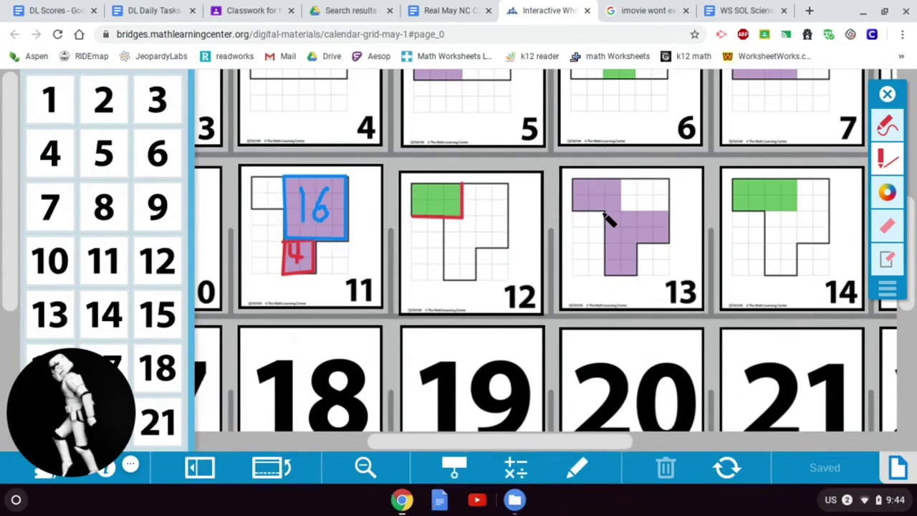
Step: Split card 13's purple shape with two red lines and a dot, then return to the document
{"action": "left_click_drag", "start_coordinate": [602, 212], "coordinate": [664, 212]}
{"action": "left_click_drag", "start_coordinate": [640, 244], "coordinate": [608, 242]}
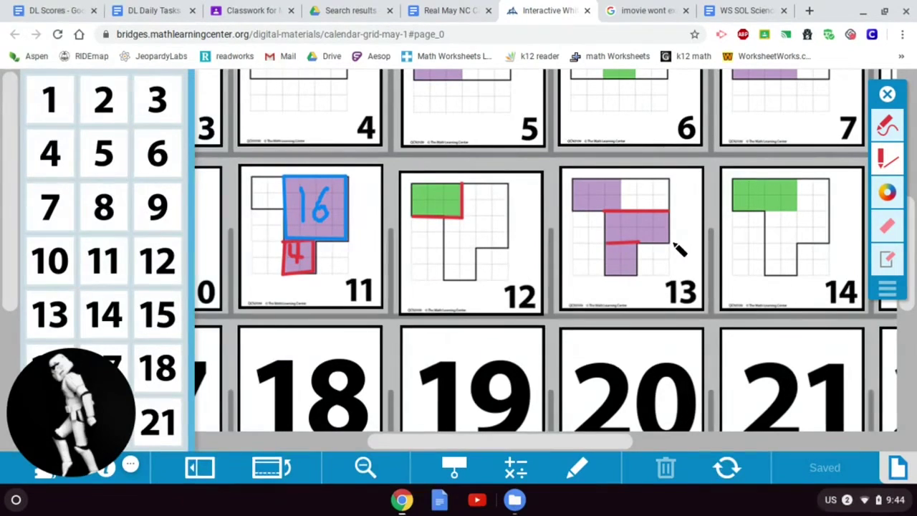
{"action": "left_click", "coordinate": [616, 261]}
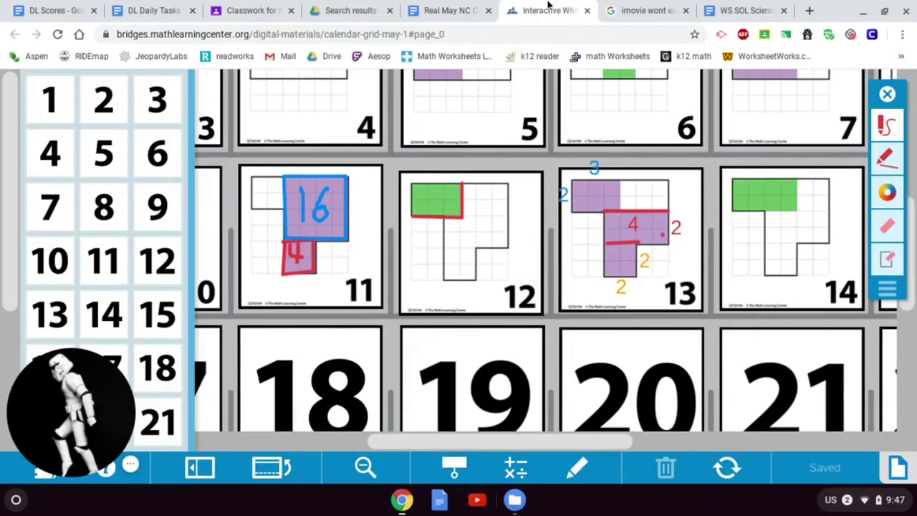
{"action": "left_click", "coordinate": [458, 11]}
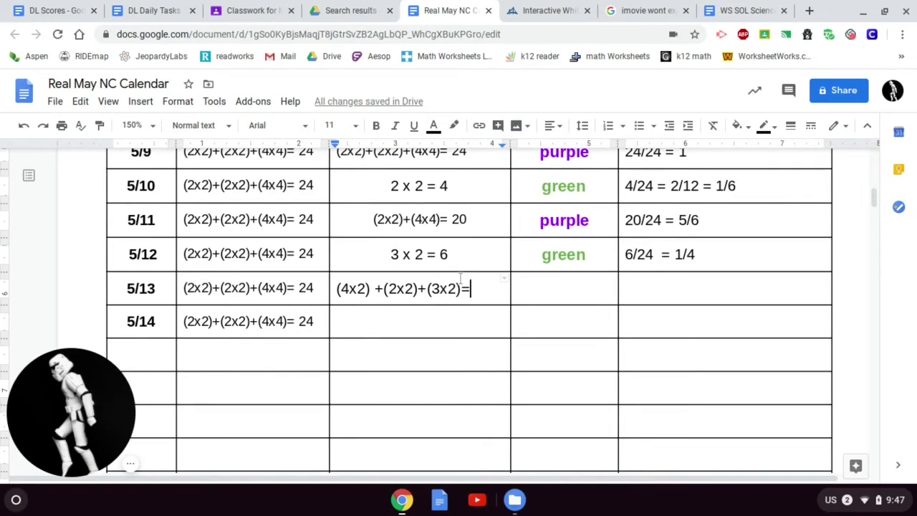
Step: Finish the 5/13 colored-region area with 18, then check the calendar grid again
{"action": "type", "text": "18"}
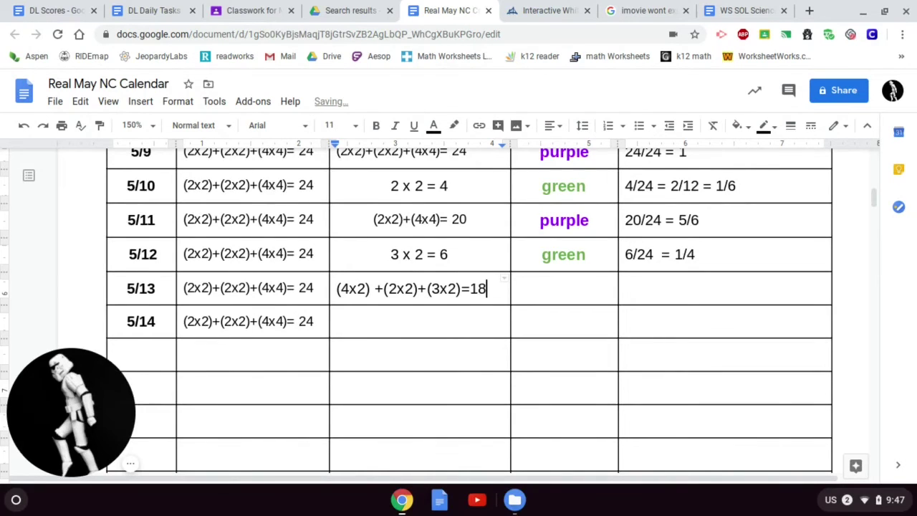
{"action": "left_click", "coordinate": [526, 12]}
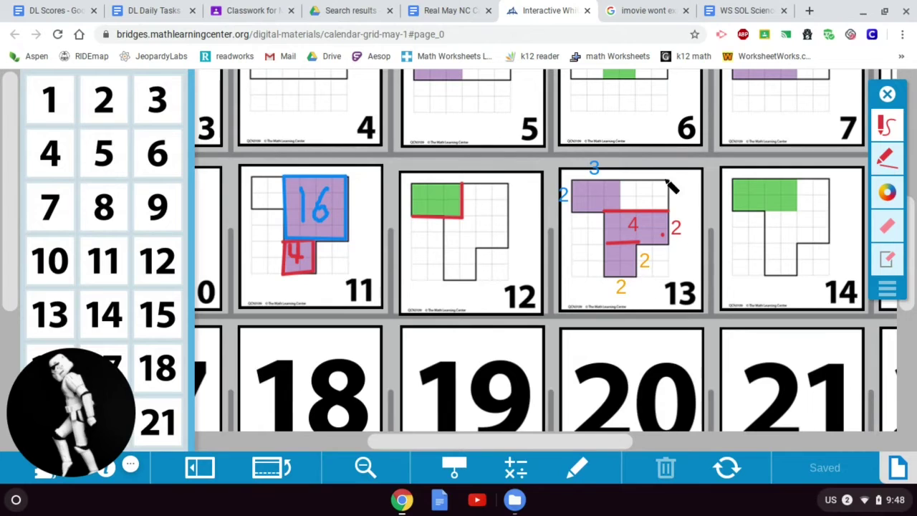
Step: Bring the Real May NC Calendar document back into view
{"action": "left_click", "coordinate": [463, 15]}
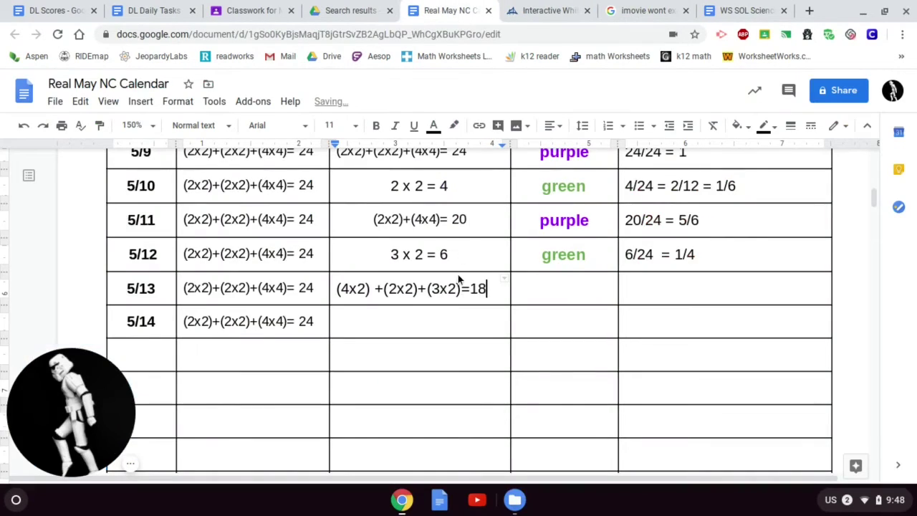
Step: Enter purple as the 5/13 colour and begin its fraction with 18/24 =
{"action": "left_click", "coordinate": [537, 290]}
{"action": "type", "text": "purple"}
{"action": "key", "text": "Tab"}
{"action": "type", "text": "18/24 ="}
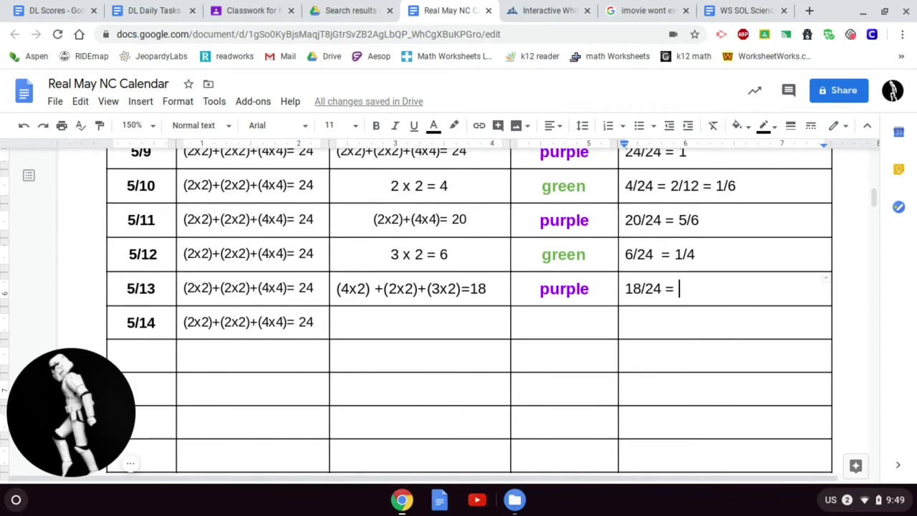
Step: Complete the 5/13 fraction as 18/24 = 3/4, then go back to the Calendar Grid
{"action": "type", "text": "3/"}
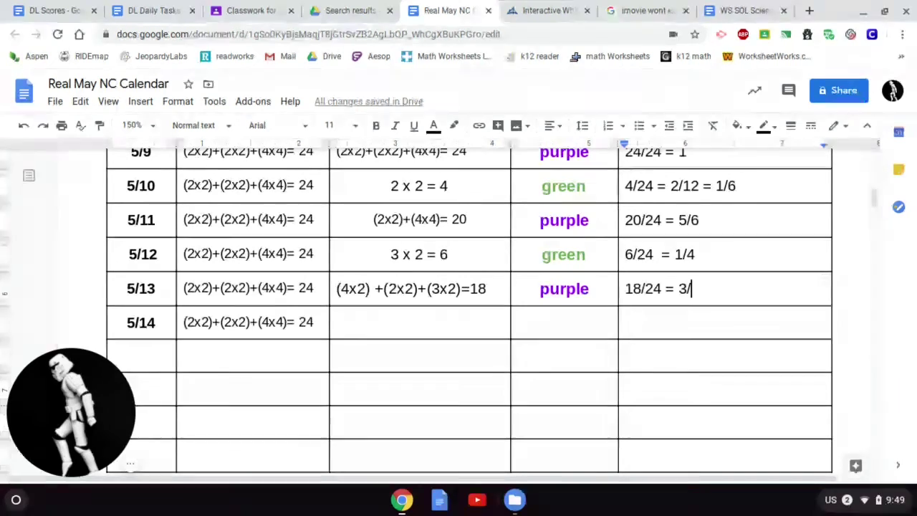
{"action": "type", "text": "4"}
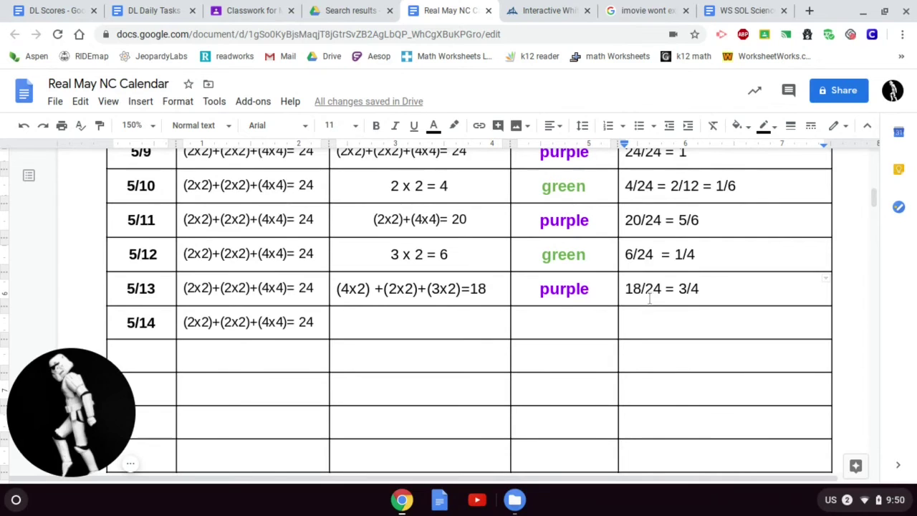
{"action": "key", "text": "ctrl+Tab"}
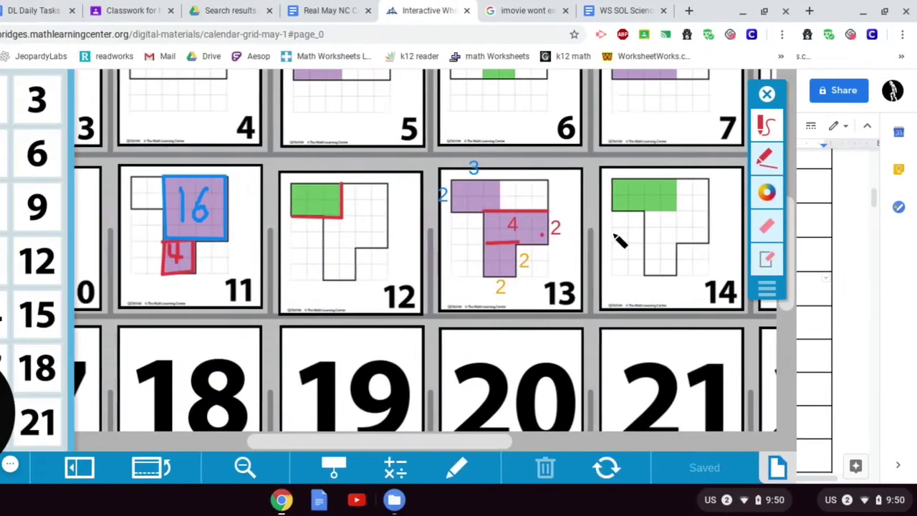
Step: Trace card 14's green block with a red straight line, then return to the May NC Calendar document
{"action": "left_click", "coordinate": [887, 163]}
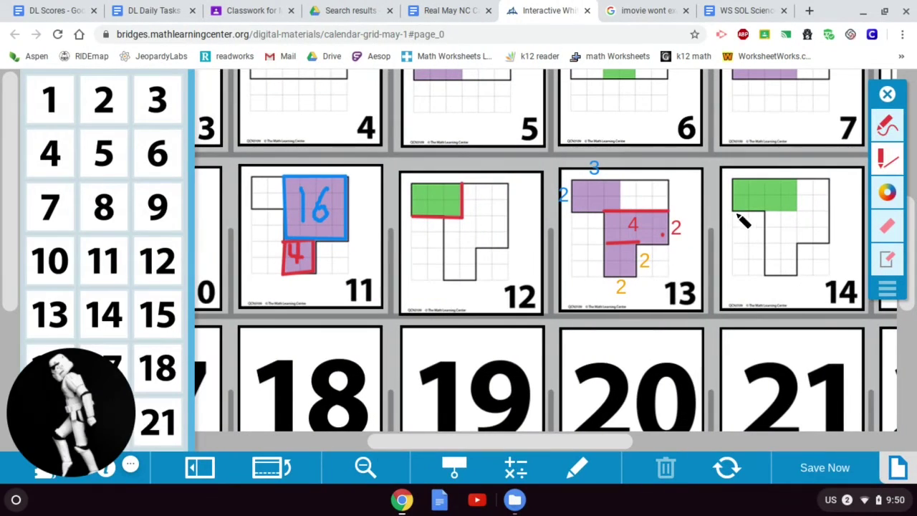
{"action": "mouse_move", "coordinate": [732, 210]}
{"action": "left_mouse_down"}
{"action": "mouse_move", "coordinate": [794, 210]}
{"action": "mouse_move", "coordinate": [796, 179]}
{"action": "left_mouse_up"}
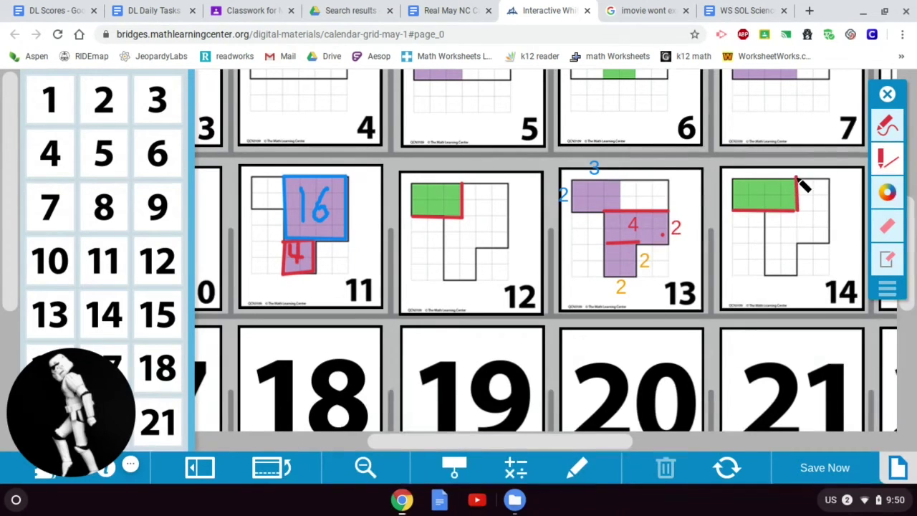
{"action": "left_click", "coordinate": [451, 10]}
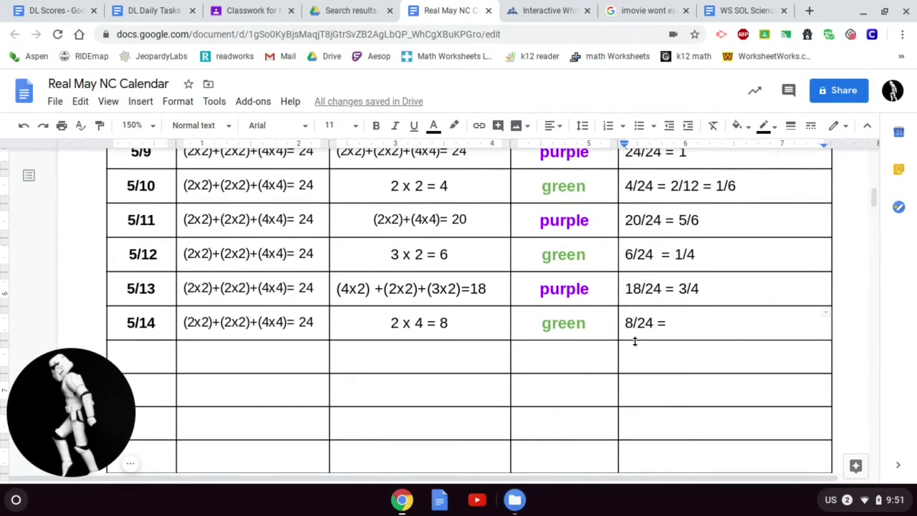
Step: Enter the simplified fraction 1/3 after 8/24 = in the 5/14 row
{"action": "type", "text": "1"}
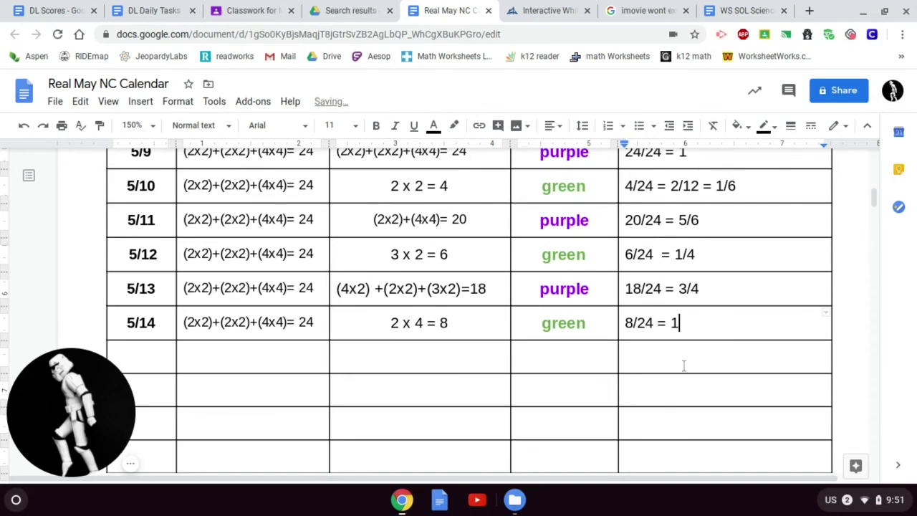
{"action": "type", "text": "/"}
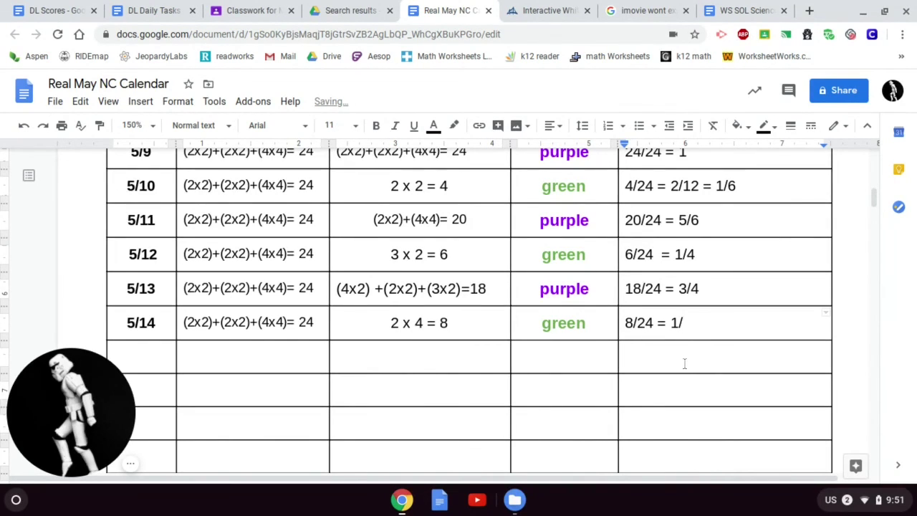
{"action": "type", "text": "3"}
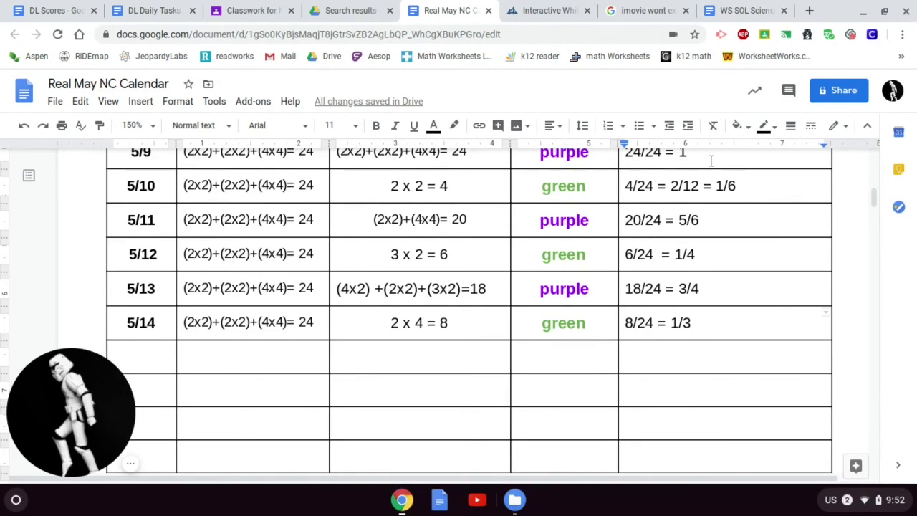
Step: Clear the pen marks on the Calendar Grid and flip cards 15 (purple) and 16 (orange)
{"action": "key", "text": "ctrl+Tab"}
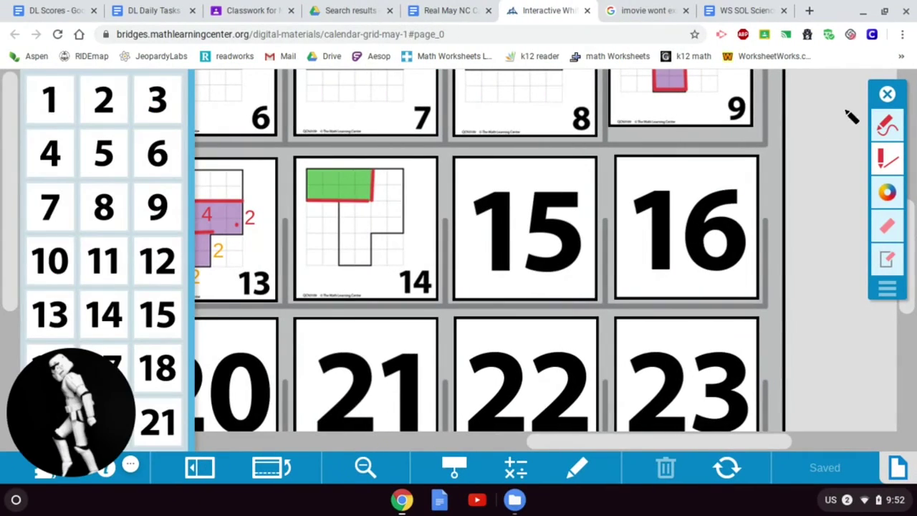
{"action": "left_click", "coordinate": [887, 94]}
{"action": "left_click", "coordinate": [544, 254]}
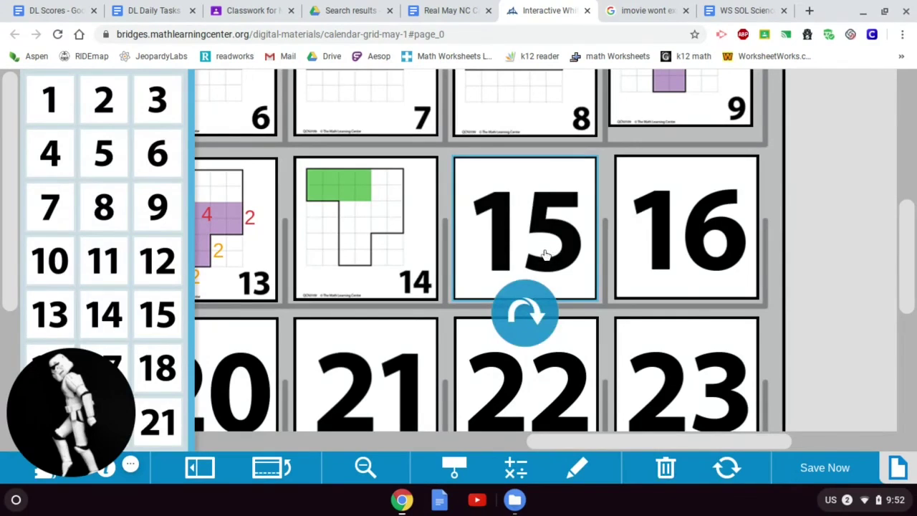
{"action": "left_click", "coordinate": [535, 310]}
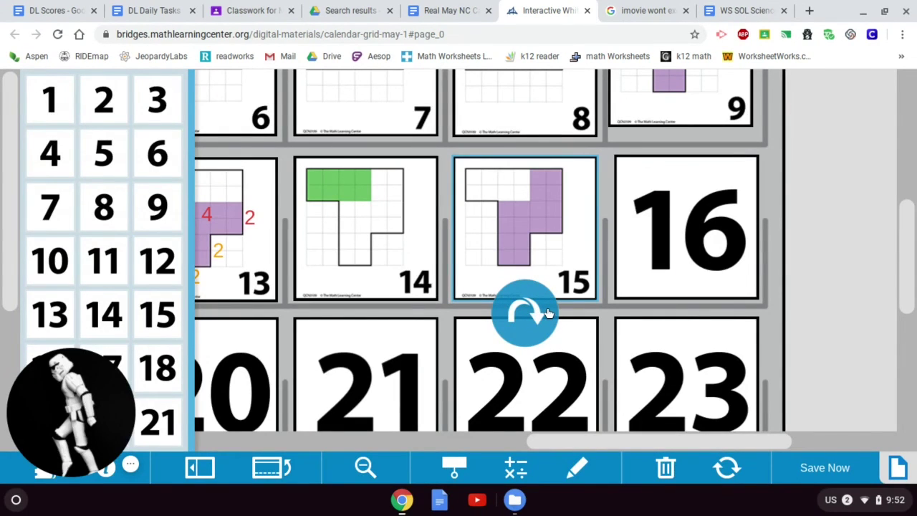
{"action": "left_click", "coordinate": [690, 275]}
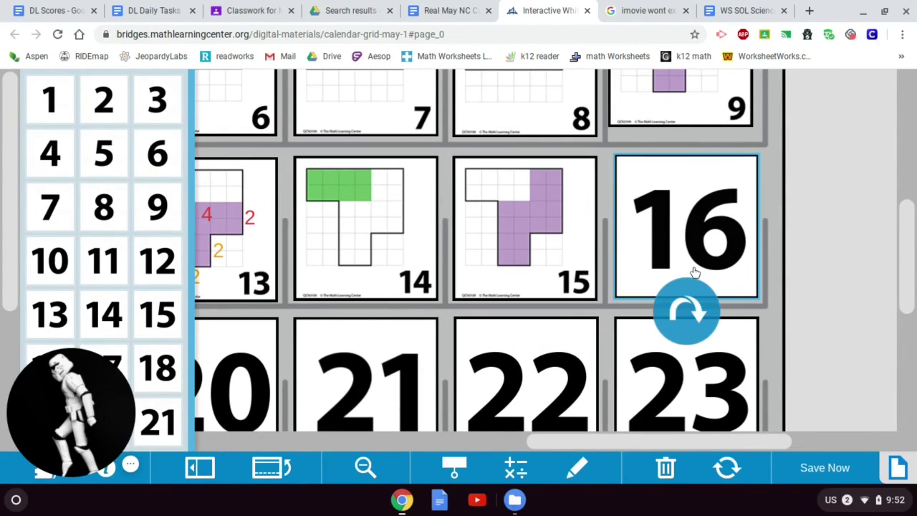
{"action": "left_click", "coordinate": [697, 323]}
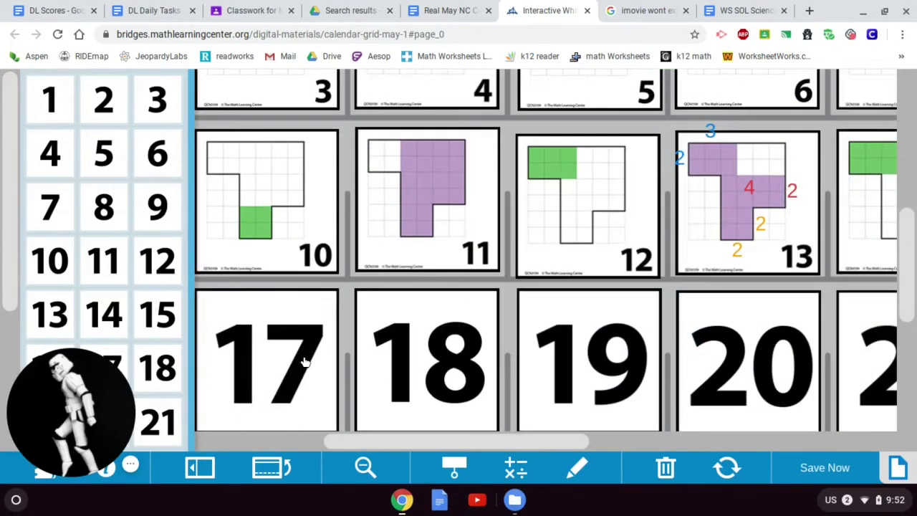
Step: Flip cards 17 (purple) and 18 (green-topped), then zoom out to the full May calendar
{"action": "left_click", "coordinate": [259, 427]}
{"action": "left_click", "coordinate": [265, 428]}
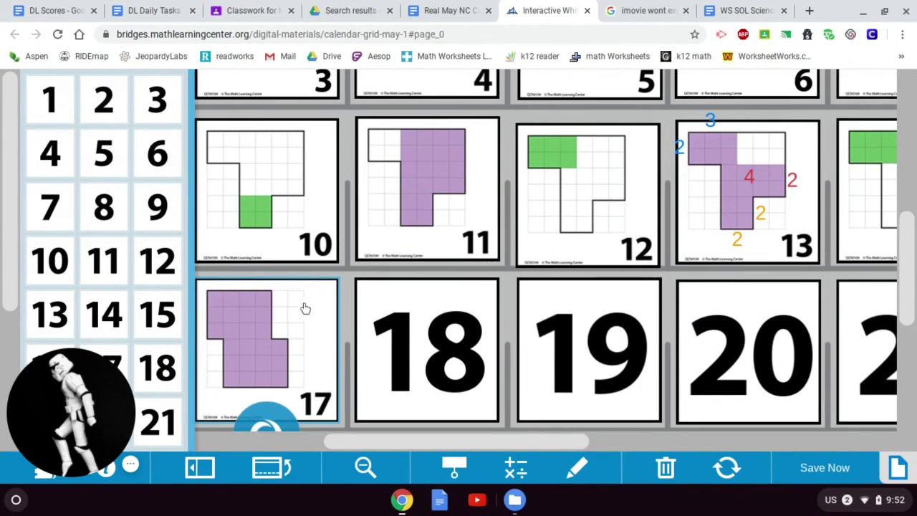
{"action": "left_click", "coordinate": [408, 381]}
{"action": "left_click", "coordinate": [421, 418]}
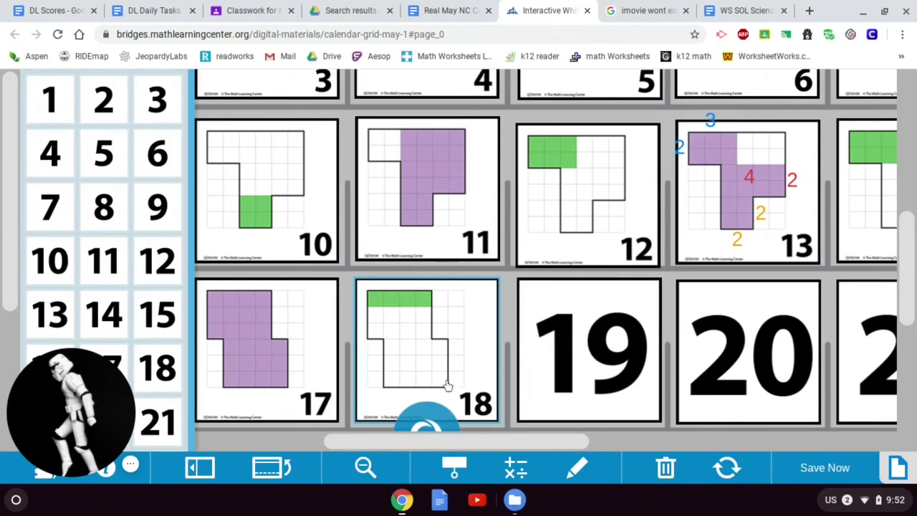
{"action": "left_click", "coordinate": [447, 317]}
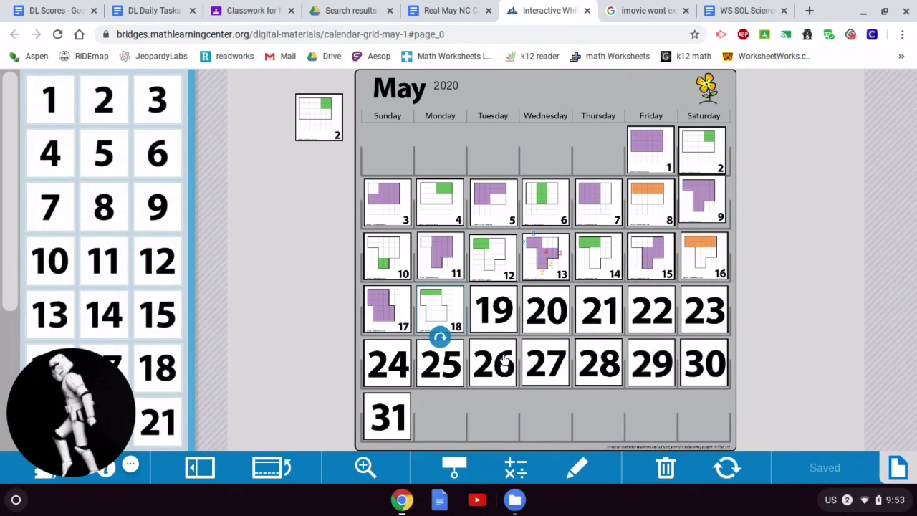
{"action": "left_click", "coordinate": [127, 472]}
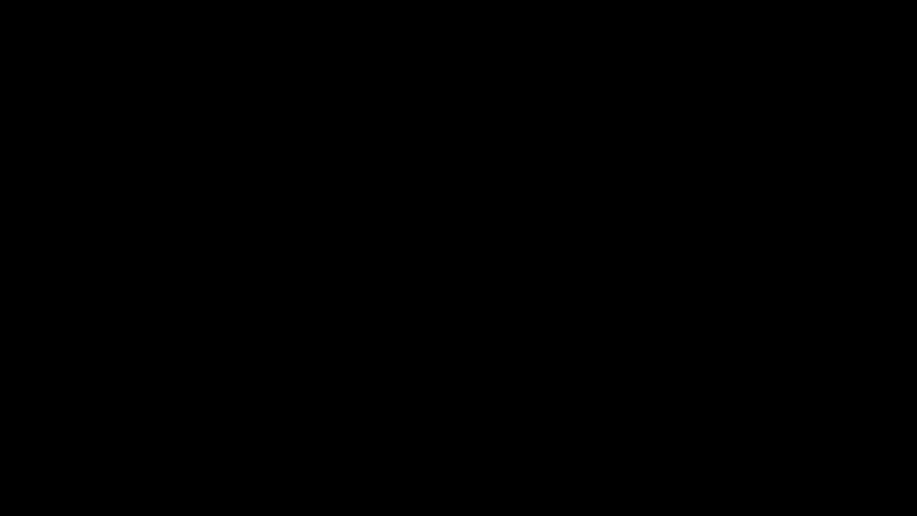